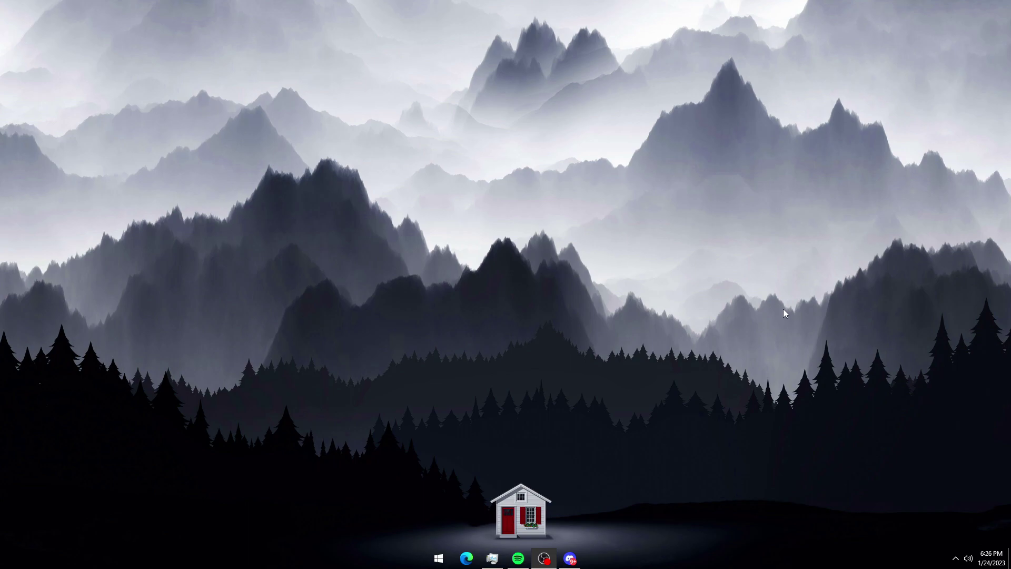
Open the advanced sharing settings in Control Panel's Network and Sharing Center
key("super")
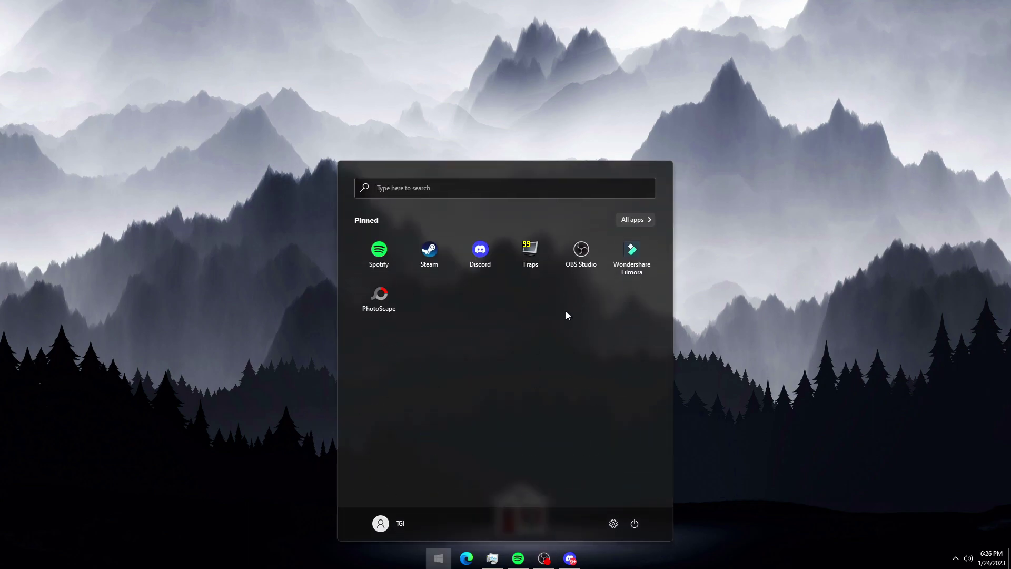
type("control panel")
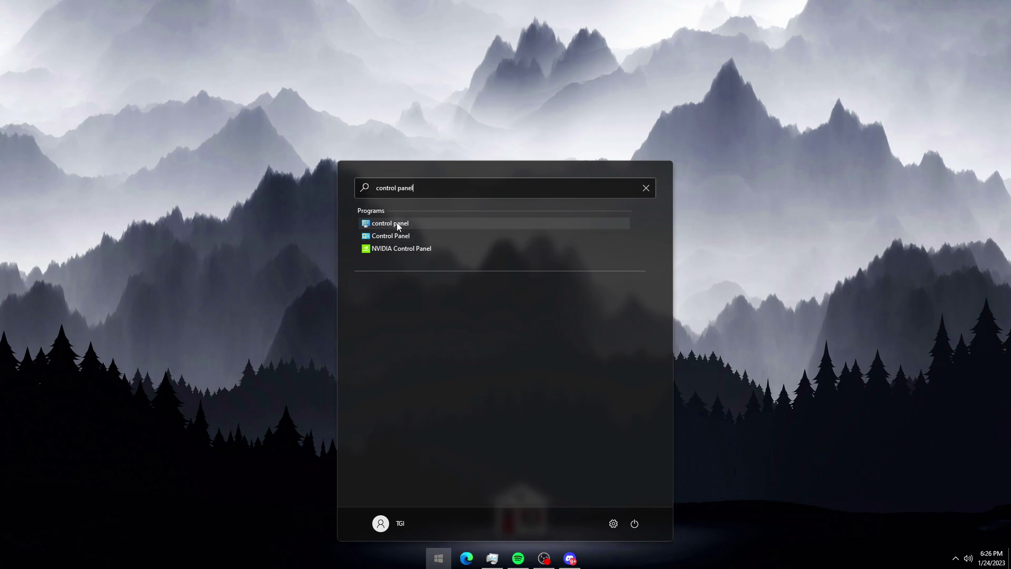
left_click(397, 224)
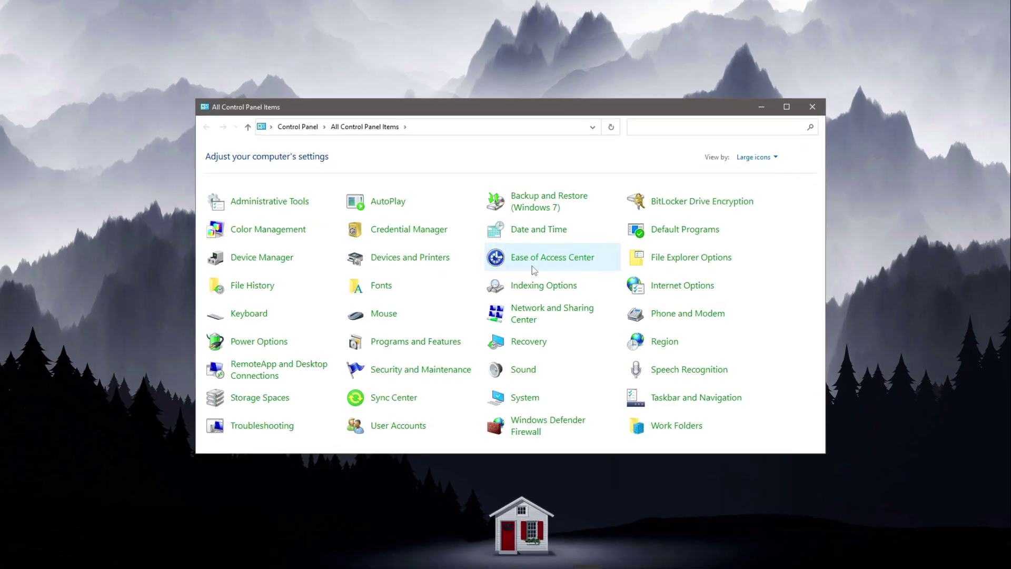
left_click(301, 129)
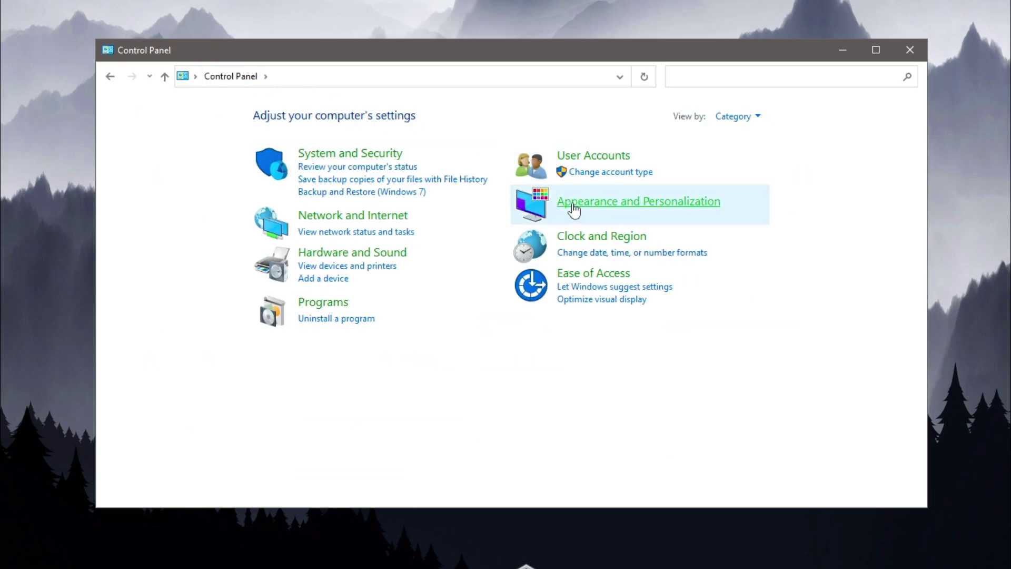
left_click(371, 221)
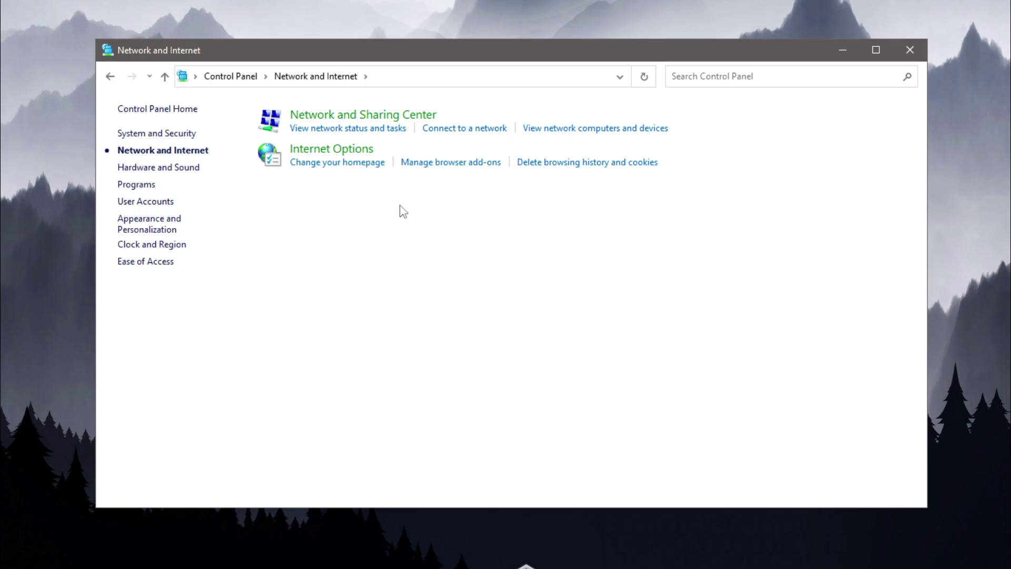
left_click(410, 117)
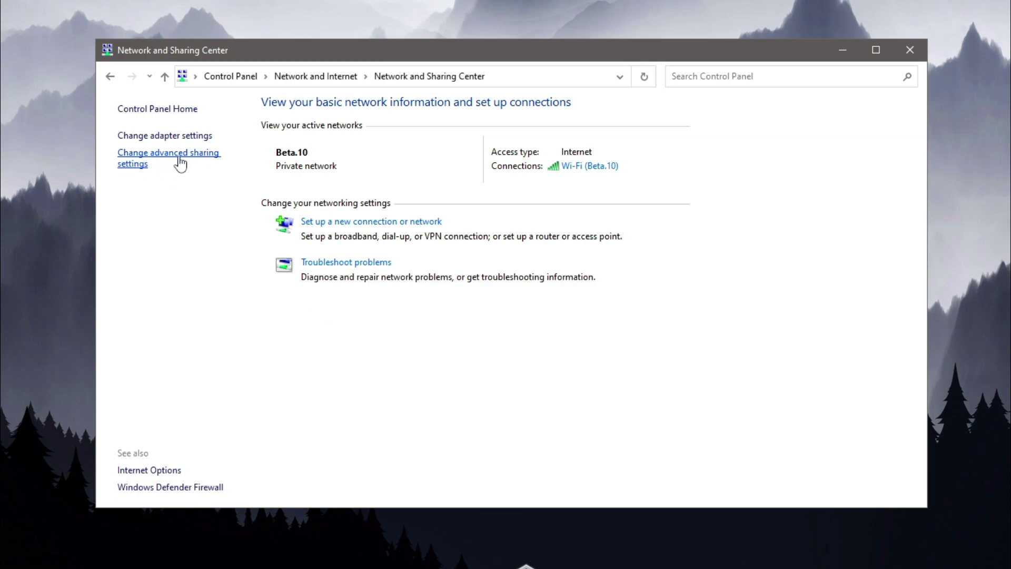
left_click(158, 157)
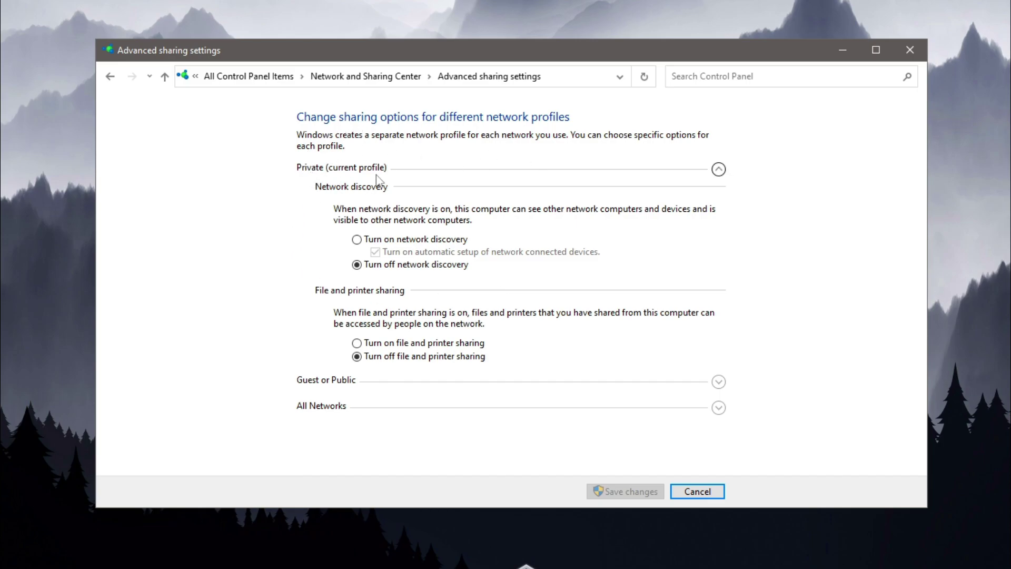
Check the sharing options of the Private, Guest or Public, and All Networks profiles
left_click(332, 174)
left_click(332, 173)
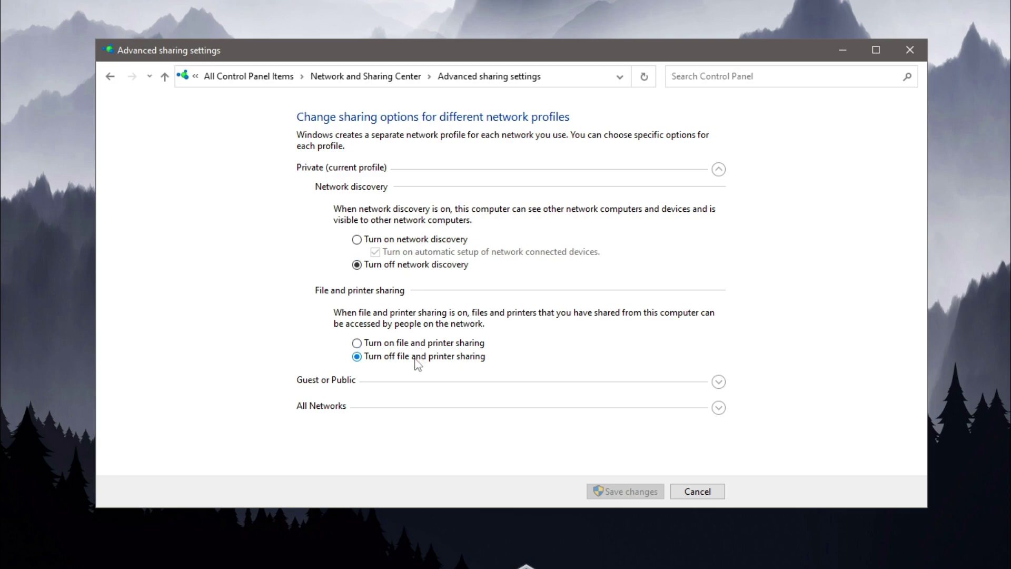
left_click(338, 385)
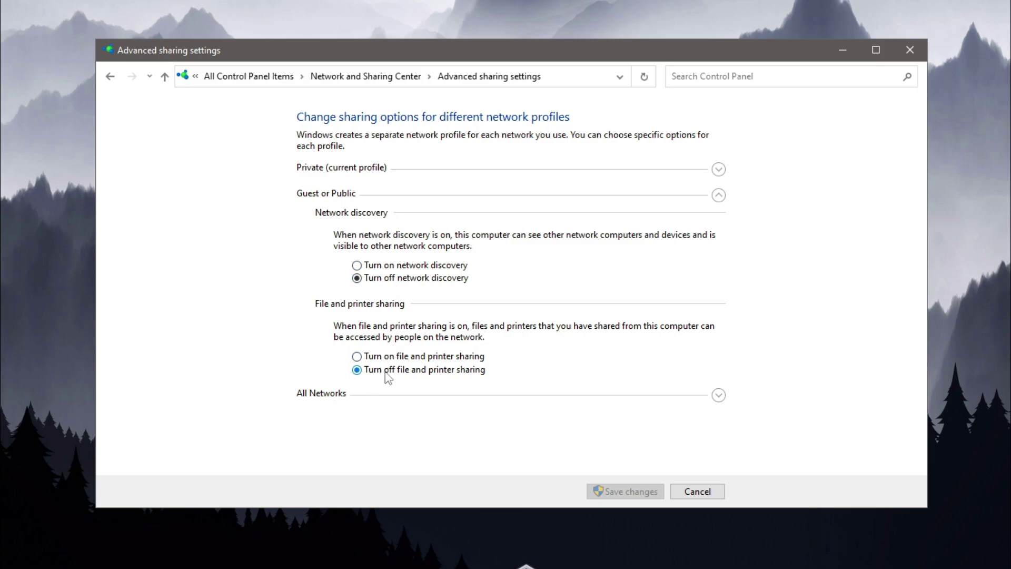
left_click(363, 396)
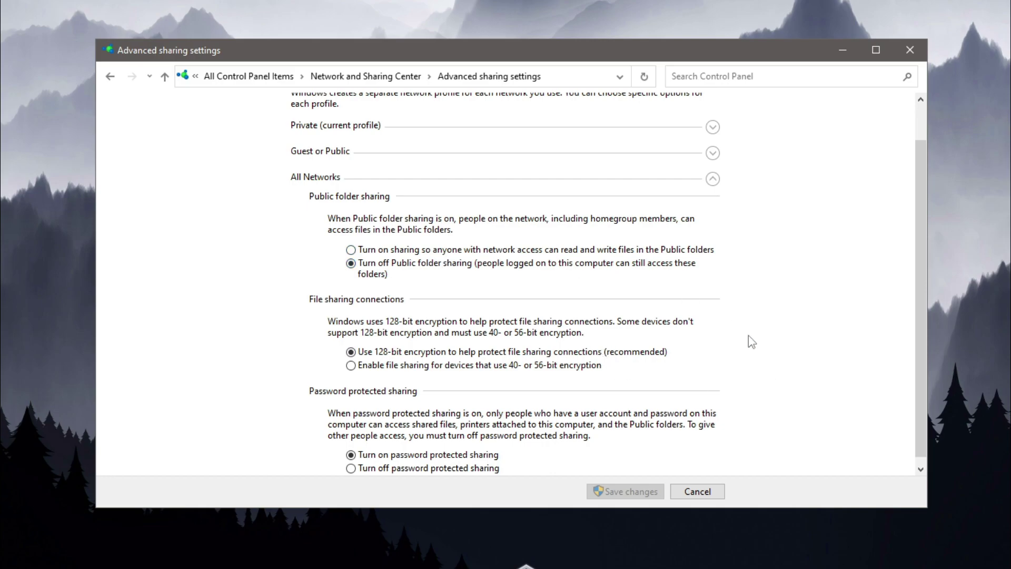
scroll(921, 239, "down", 1)
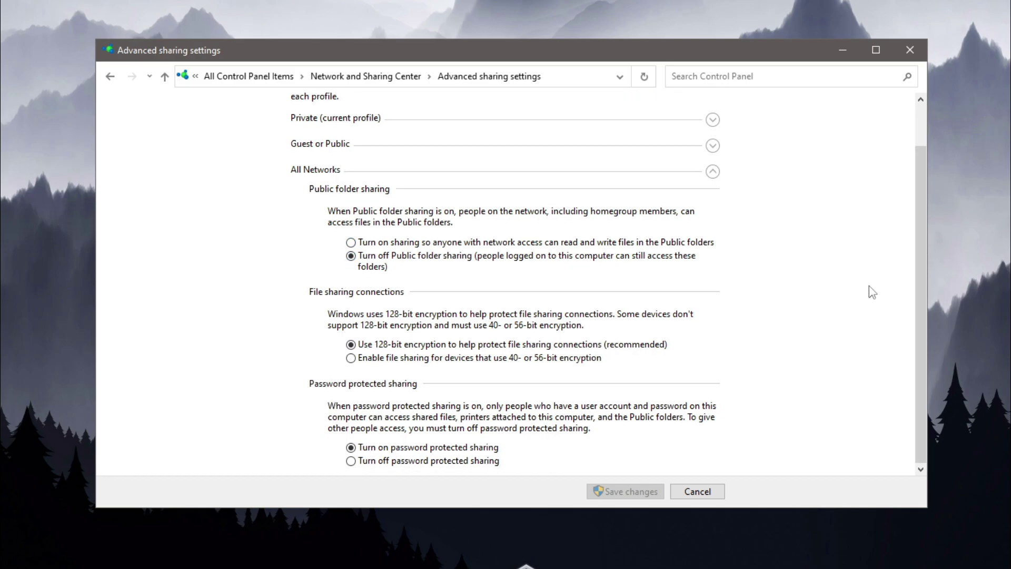
scroll(685, 369, "up", 2)
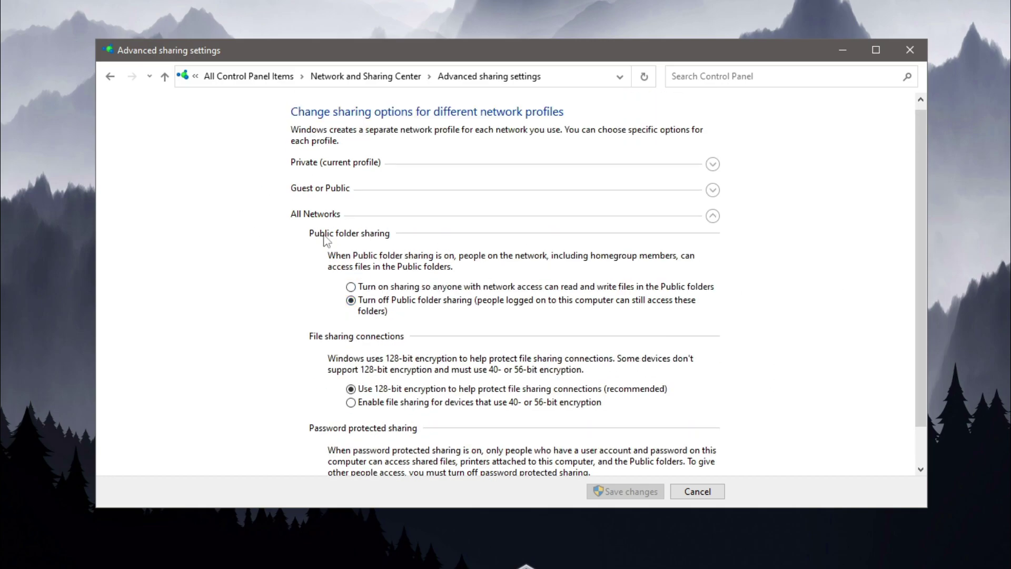
scroll(725, 345, "down", 2)
scroll(669, 351, "up", 2)
scroll(731, 312, "down", 1)
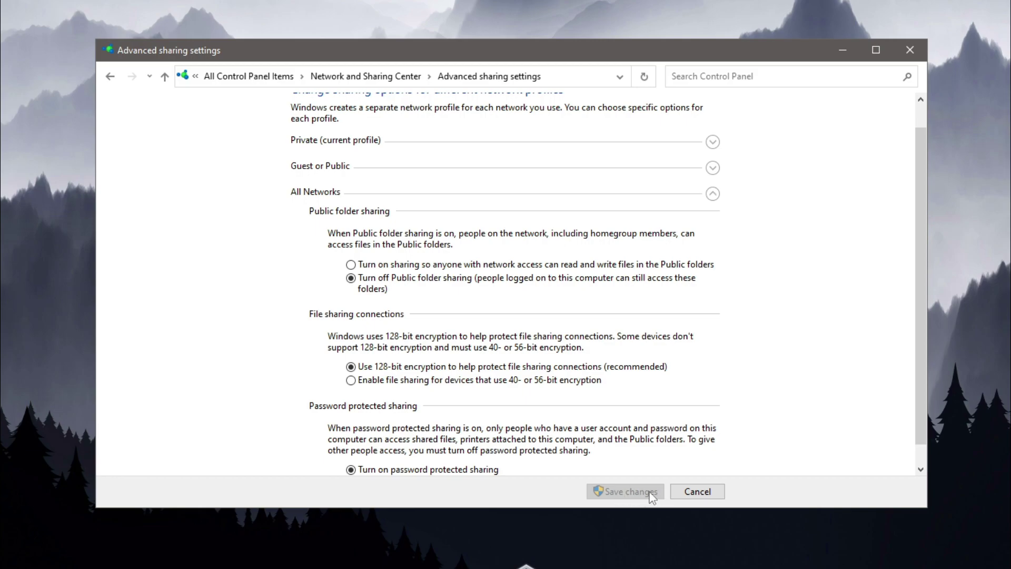
Go back to the Network and Sharing Center and open the Wi-Fi adapter's properties from its adapter settings
left_click(389, 78)
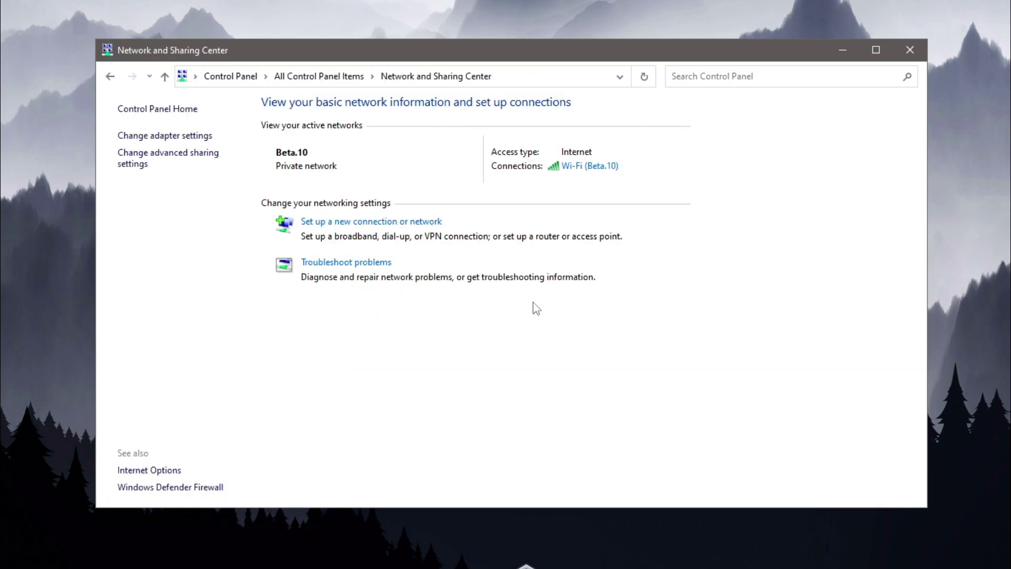
left_click(174, 138)
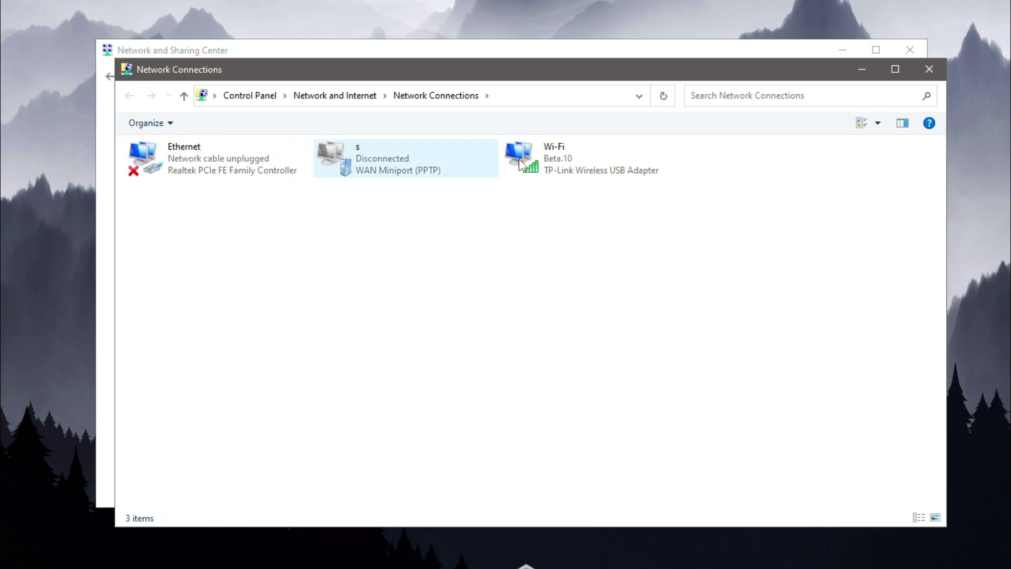
left_click(529, 168)
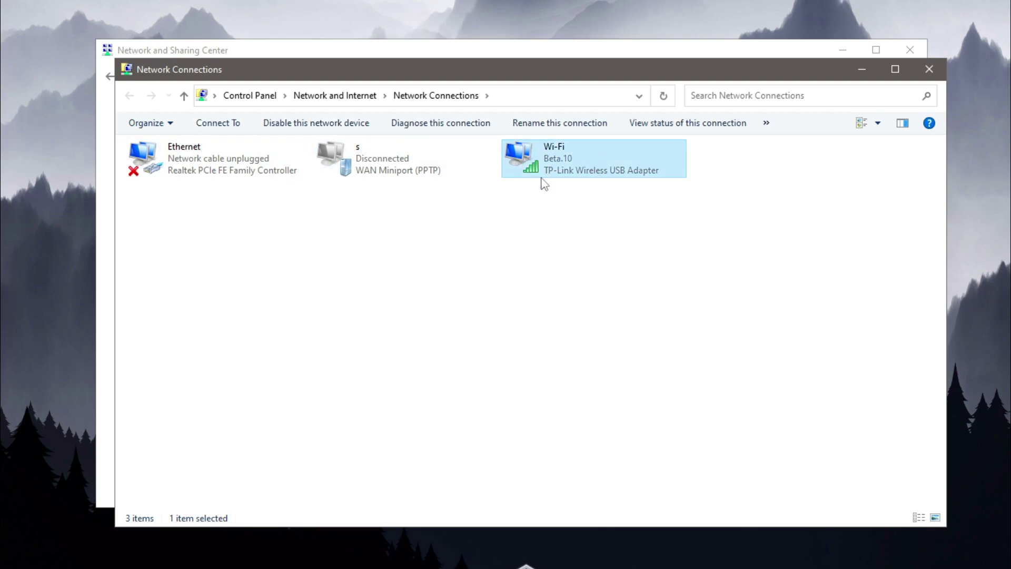
right_click(563, 160)
left_click(621, 318)
left_click_drag(495, 138, 534, 90)
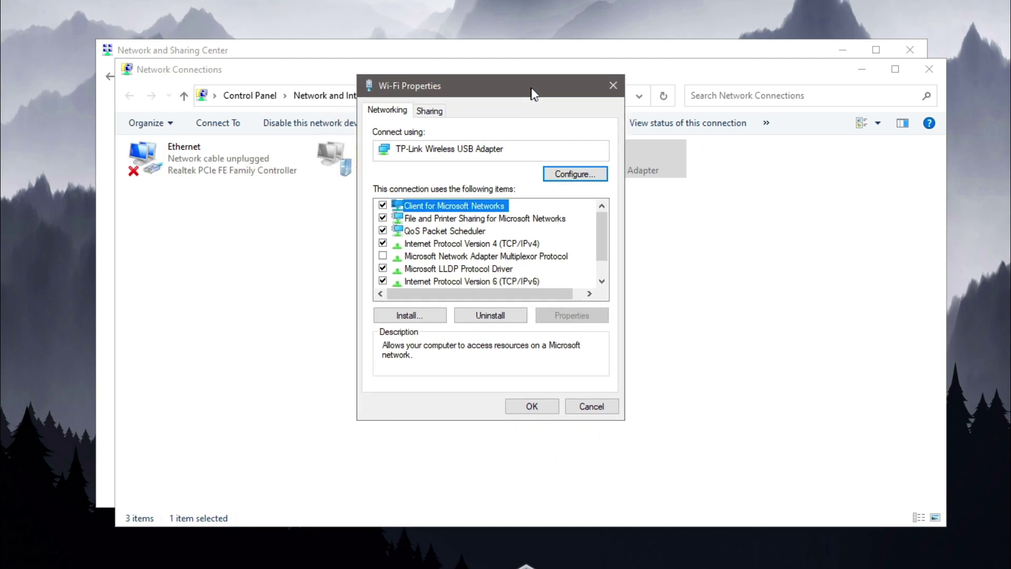
Disable every enabled item of the Wi-Fi connection except Internet Protocol Version 4 (TCP/IPv4), including both Link-Layer Topology Discovery items
left_click(383, 205)
left_click(383, 218)
left_click(384, 231)
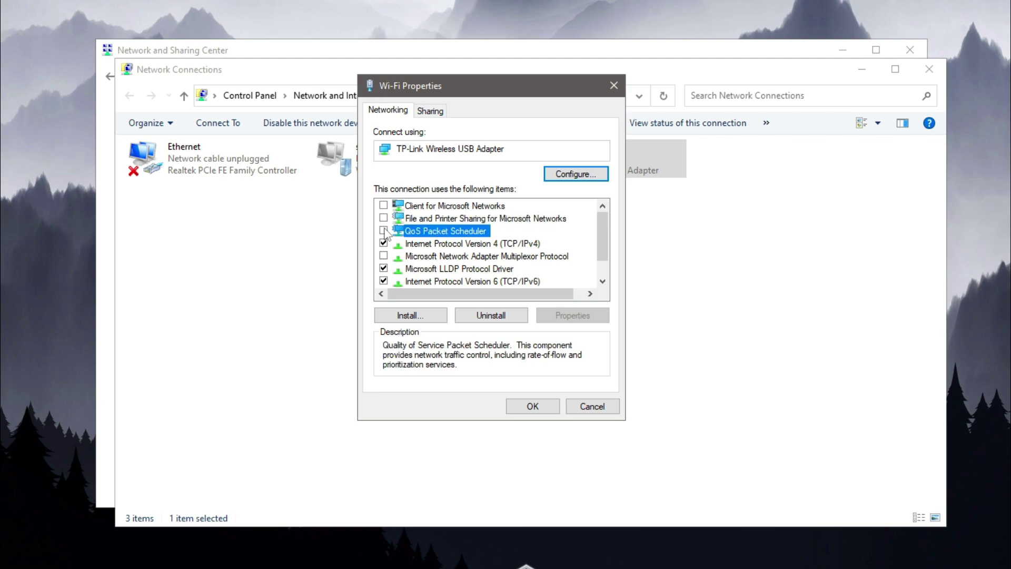
left_click(384, 268)
left_click(384, 281)
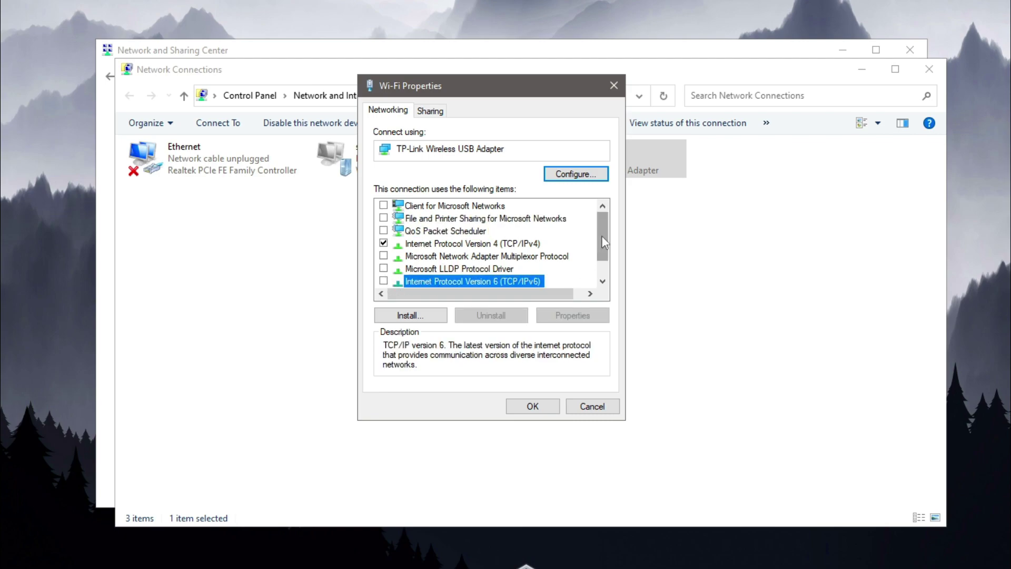
scroll(600, 248, "down", 1)
left_click(383, 268)
left_click(384, 281)
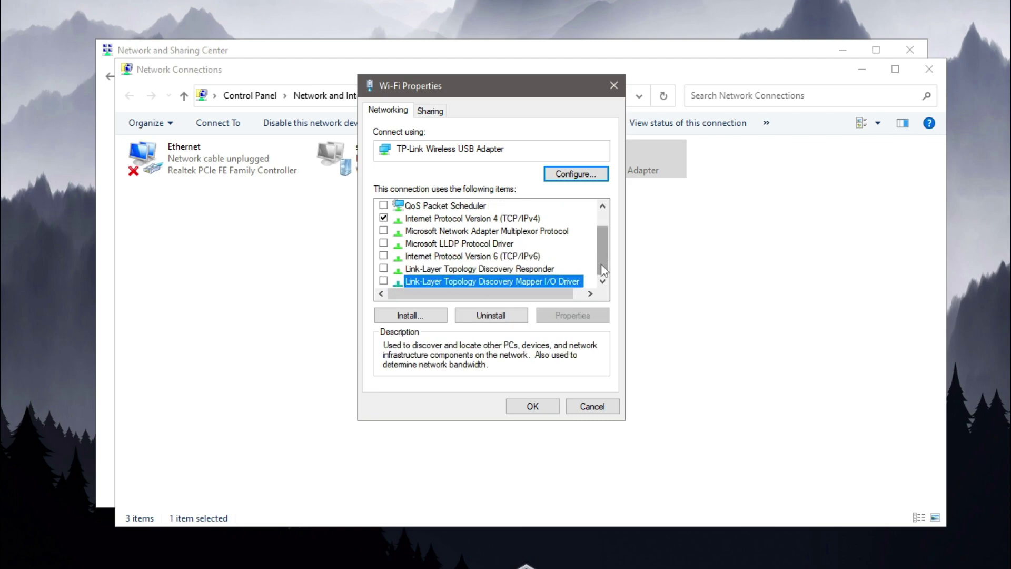
Open the properties of the Wi-Fi connection's Internet Protocol Version 4 (TCP/IPv4) item
scroll(602, 263, "up", 1)
left_click(499, 244)
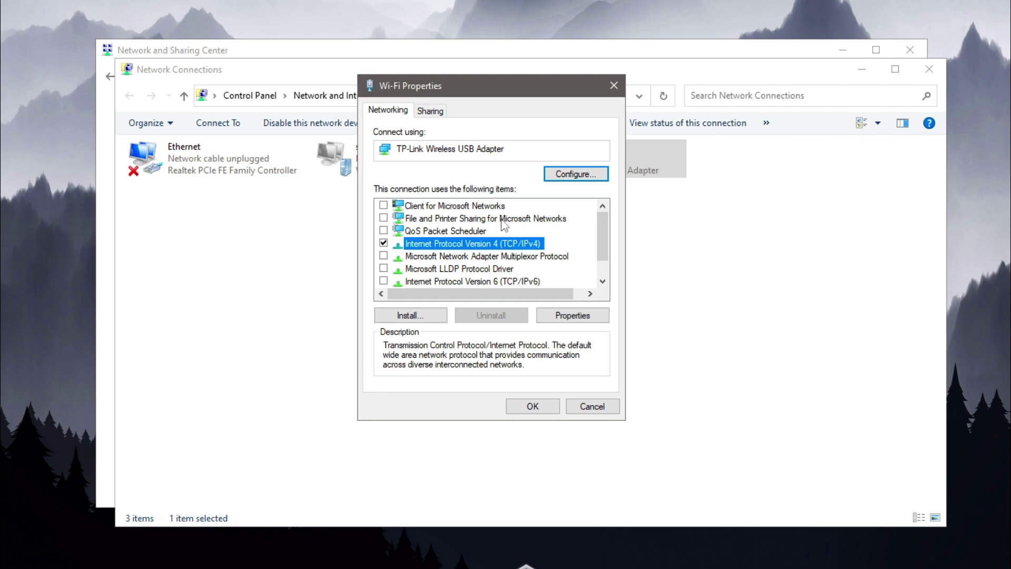
left_click_drag(605, 232, 592, 194)
left_click(589, 317)
left_click_drag(523, 149, 498, 100)
Set the preferred DNS server to 1.1.1.1 and the alternate to 1.0.0.1, saving and closing all network windows
left_click(452, 285)
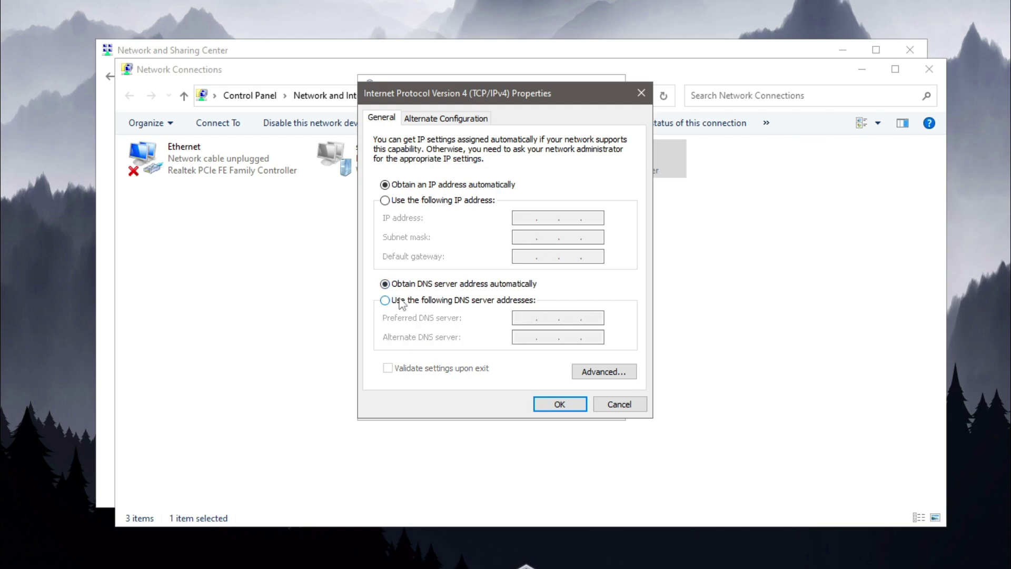
left_click(427, 301)
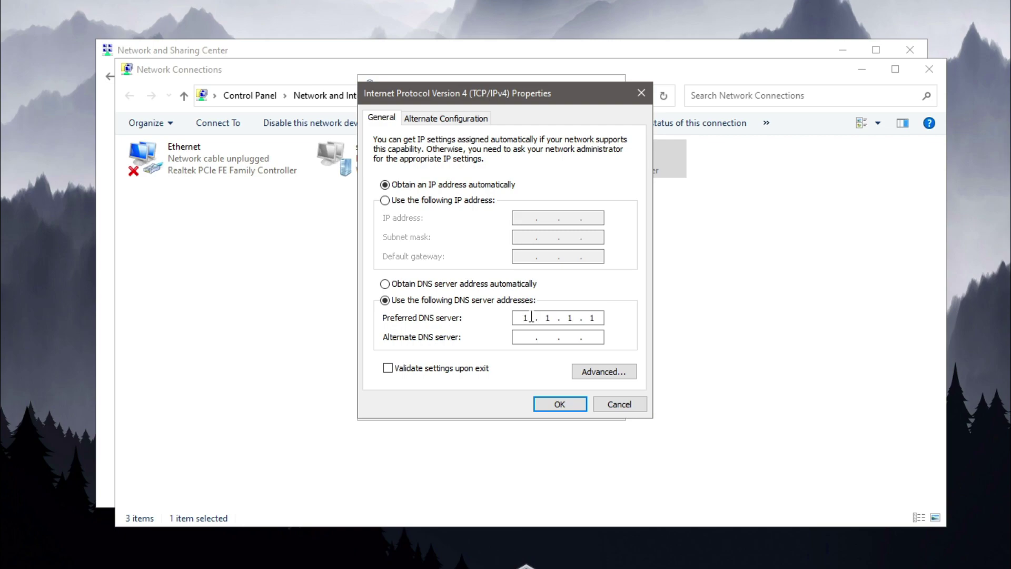
left_click(529, 336)
type("1.0.0.1")
left_click(564, 406)
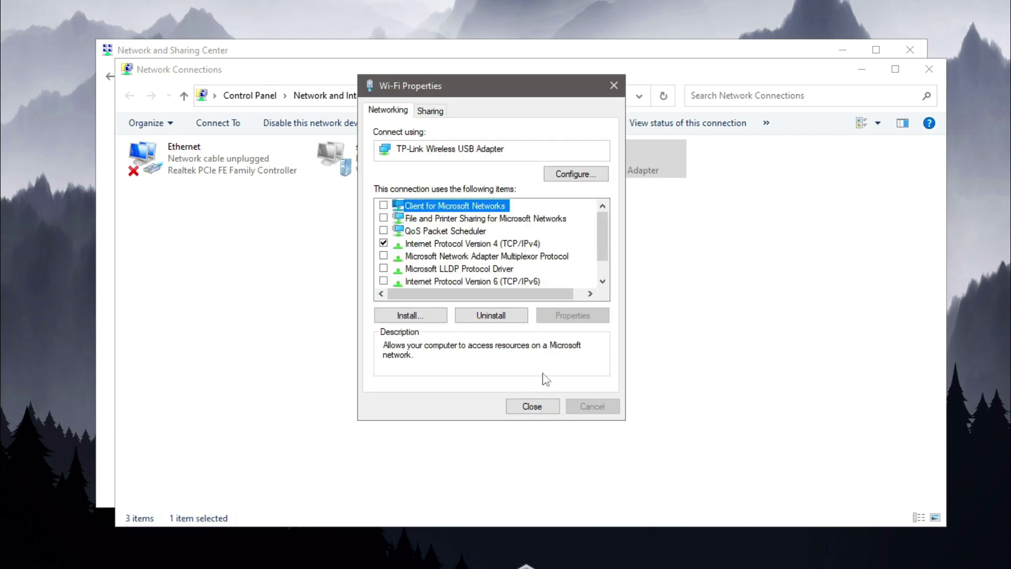
left_click(533, 407)
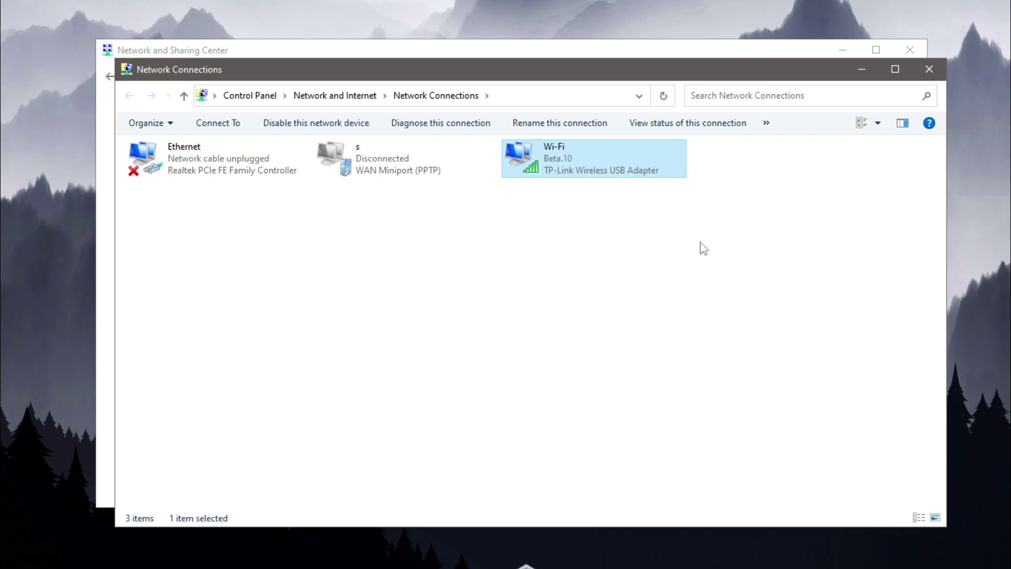
left_click(929, 69)
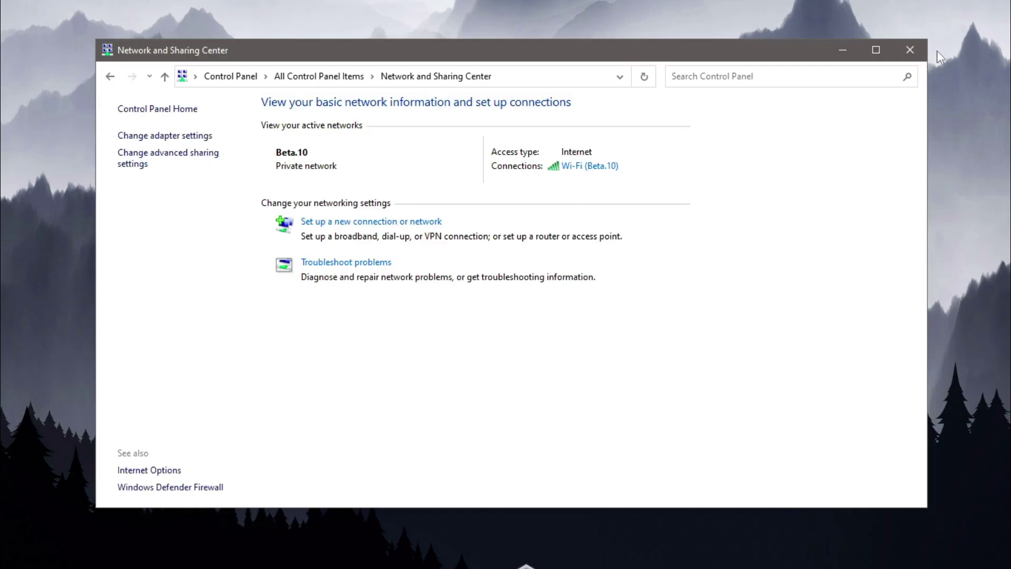
left_click(910, 50)
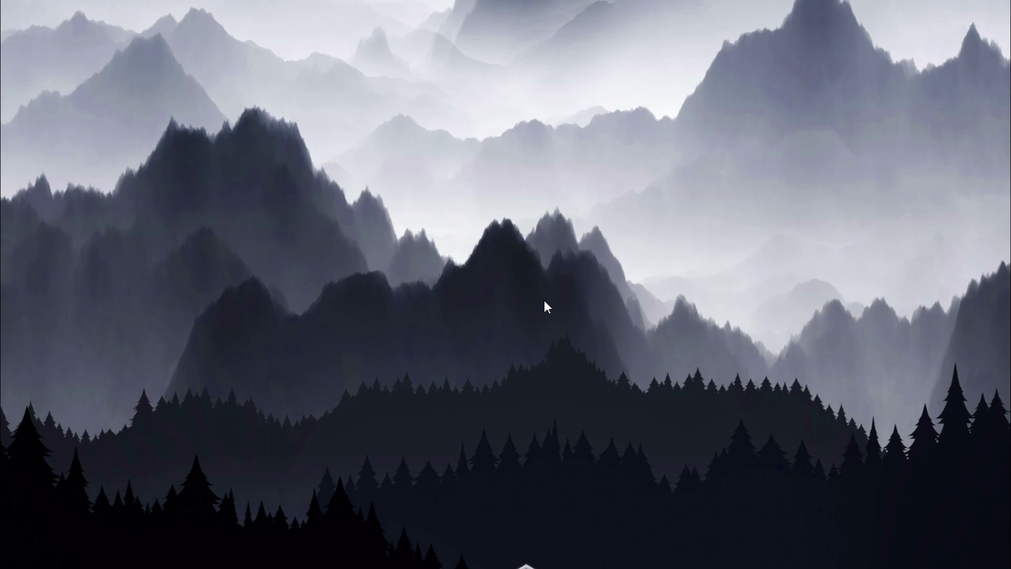
Open the maximized Delivery Optimization settings and make sure downloads from other PCs are switched off
key("super")
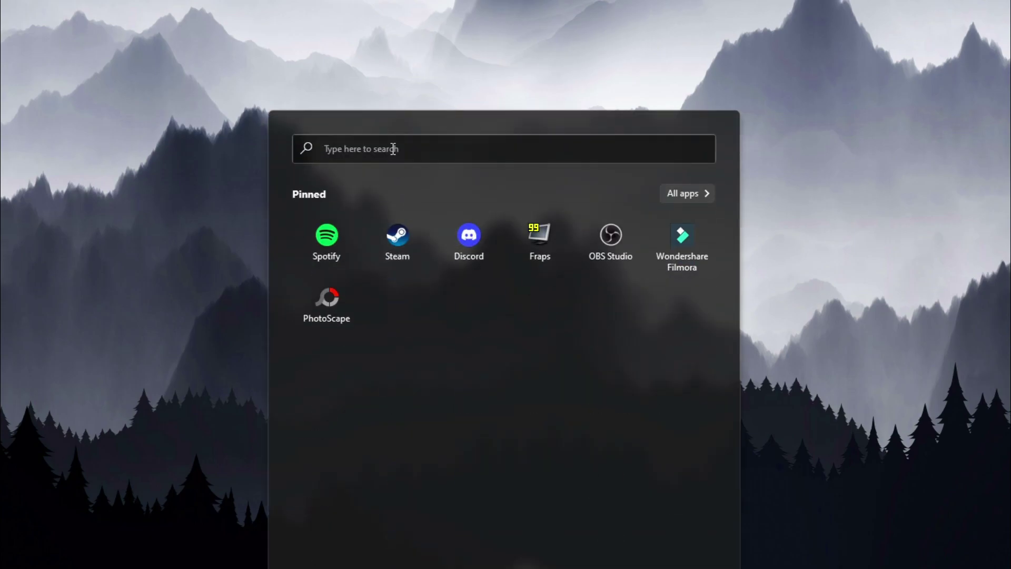
type("delivery optimization")
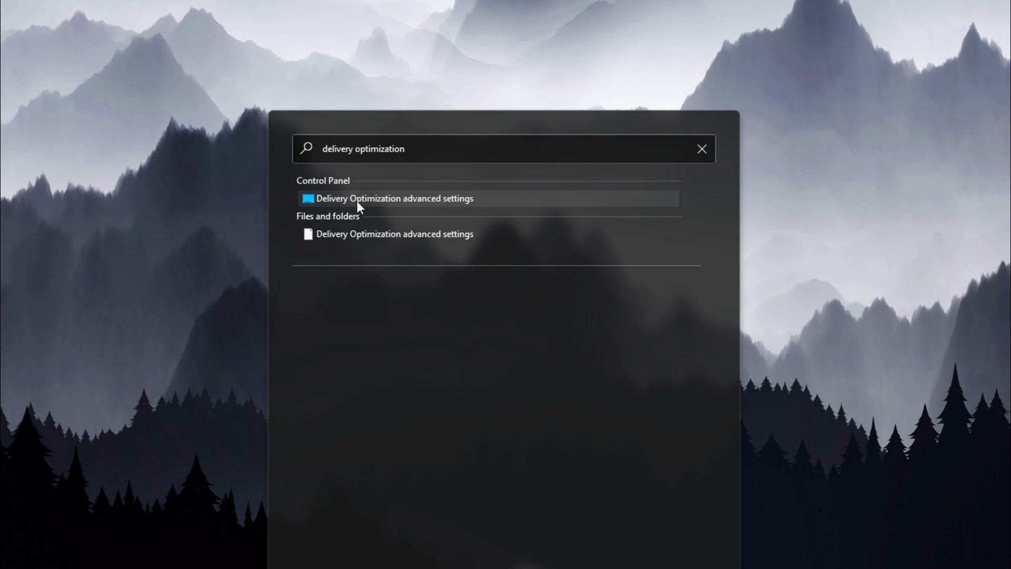
left_click(413, 200)
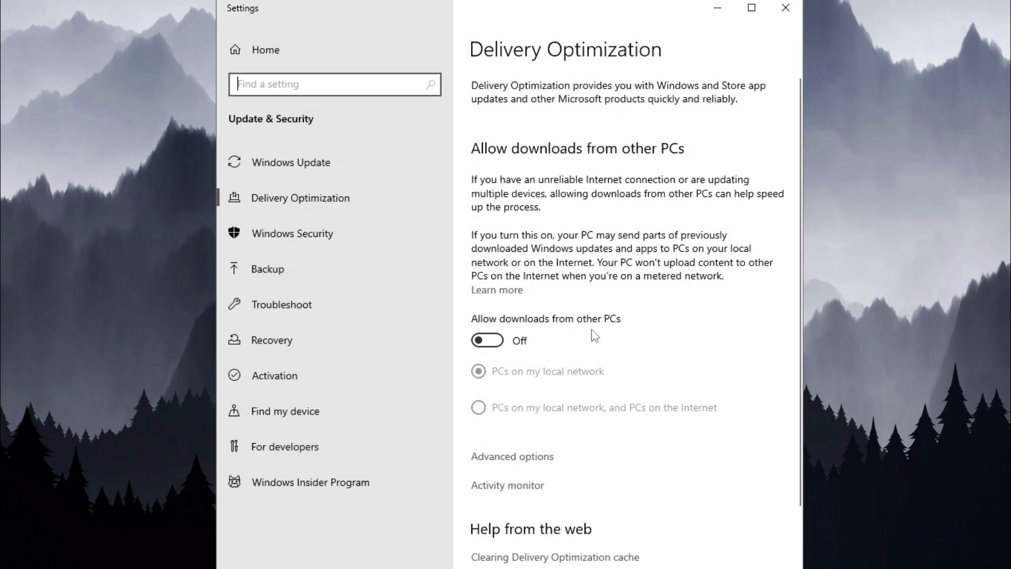
left_click(752, 7)
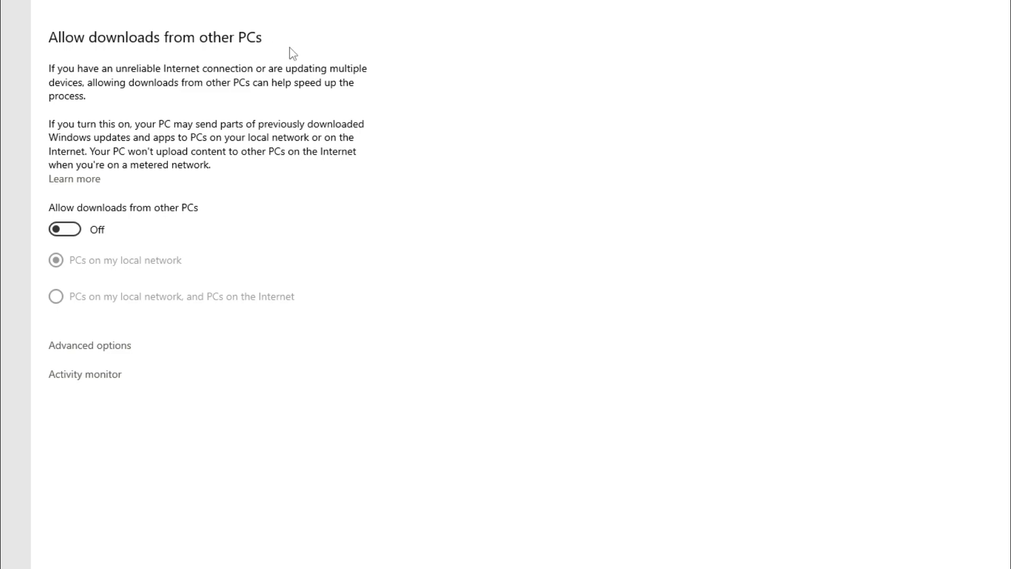
left_click(79, 229)
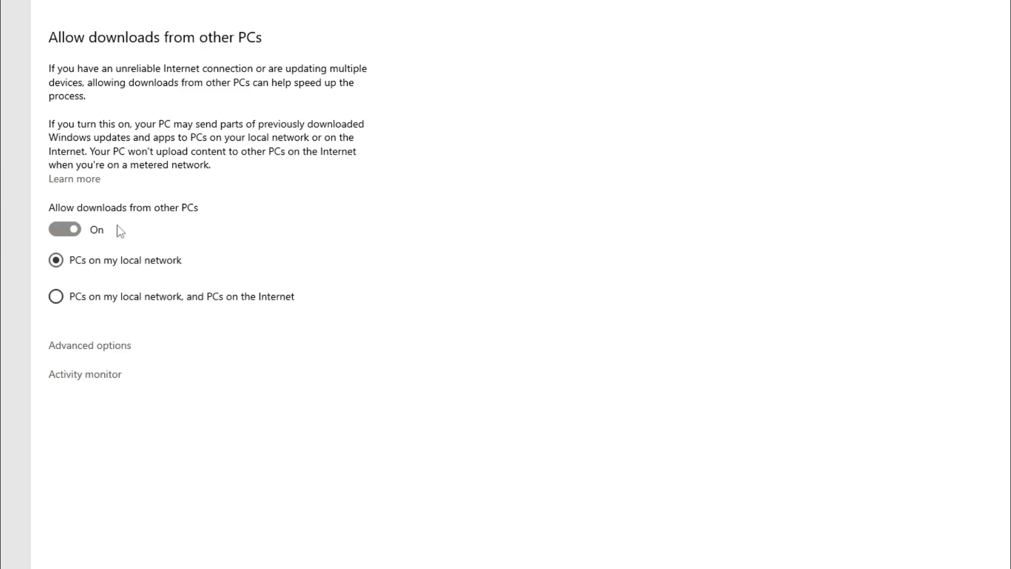
left_click(53, 229)
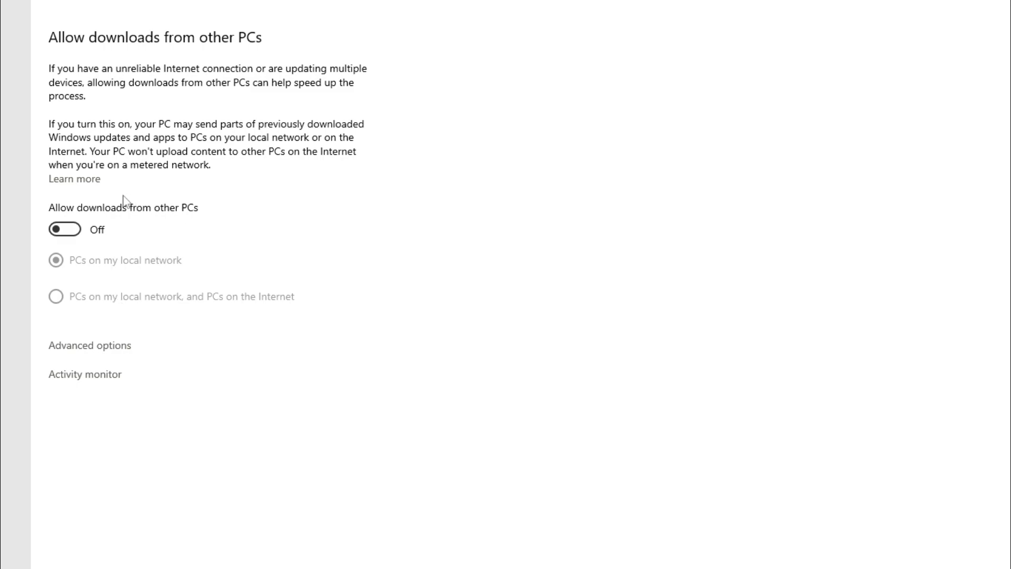
Open Delivery Optimization's advanced options and limit both background and foreground update downloads to 5% of measured bandwidth
left_click(100, 350)
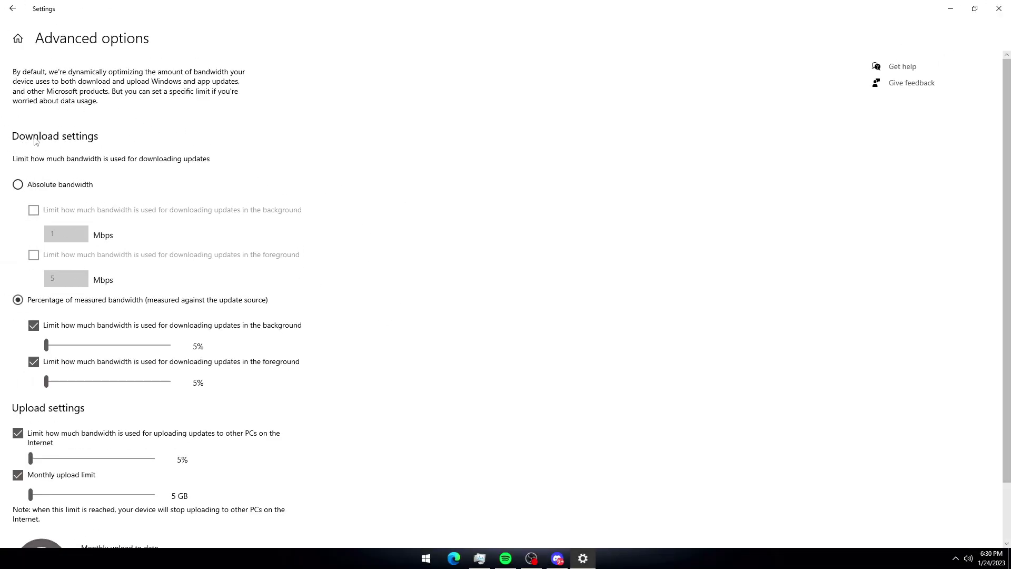
left_click(33, 326)
left_click(33, 326)
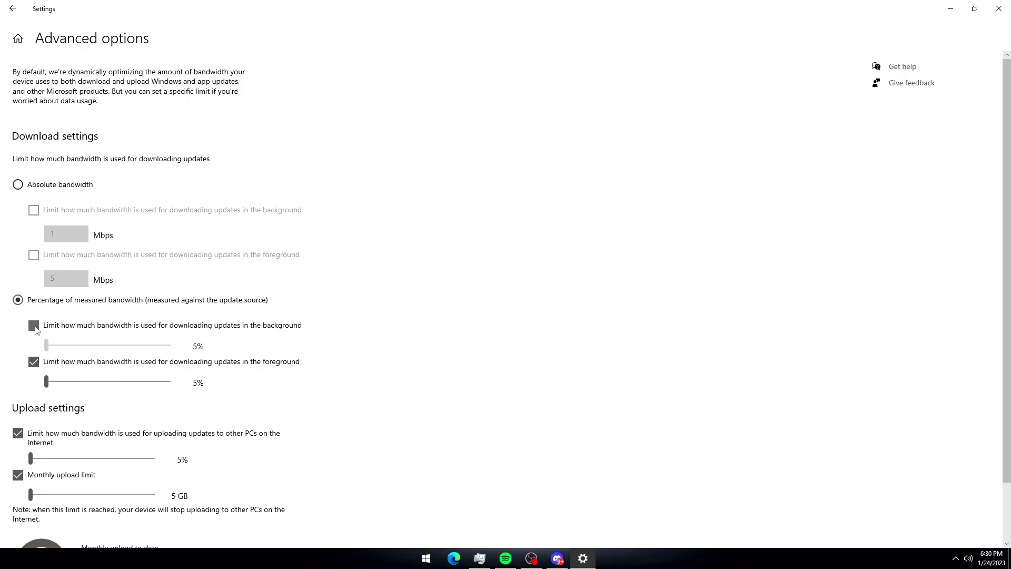
left_click(33, 362)
left_click(34, 362)
left_click_drag(167, 346, 46, 346)
mouse_move(47, 386)
left_mouse_down()
mouse_move(79, 383)
mouse_move(46, 382)
left_mouse_up()
Limit update uploads to other Internet PCs to 5% and the monthly upload limit to 5 GB, closing the settings window
scroll(318, 293, "down", 3)
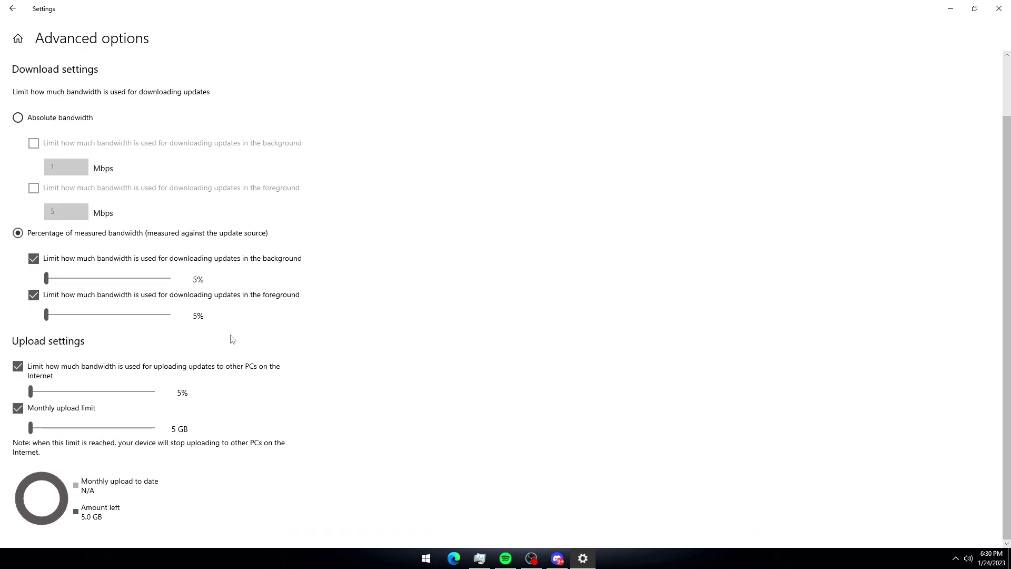
left_click(18, 366)
left_click(20, 408)
left_click(19, 367)
left_click(37, 405)
left_click_drag(30, 391, 15, 433)
left_click_drag(47, 278, 26, 285)
left_click_drag(30, 392, 1, 396)
mouse_move(30, 428)
left_mouse_down()
mouse_move(79, 425)
mouse_move(24, 428)
left_mouse_up()
left_click(997, 7)
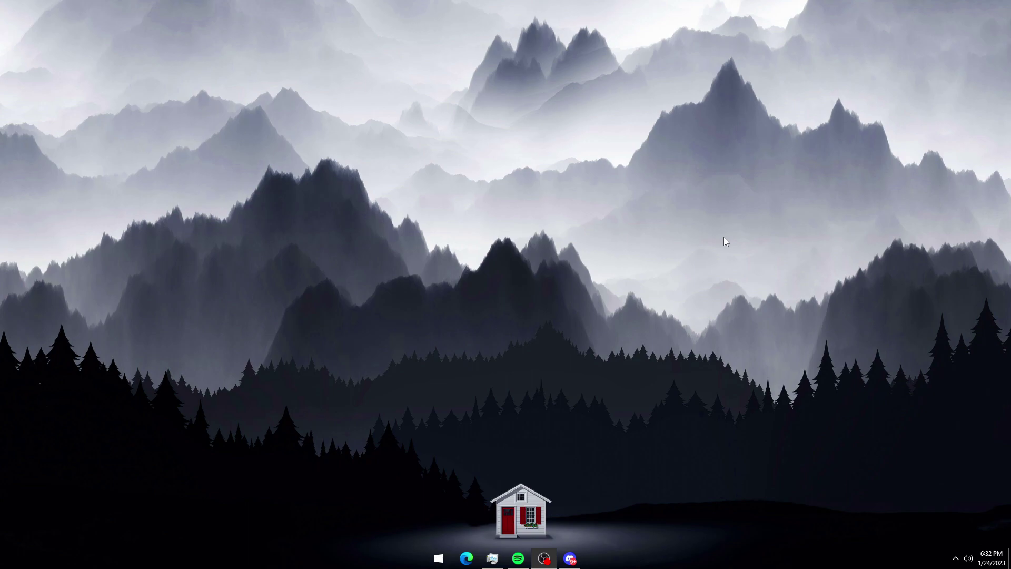
Open Windows Update in the Update & Security settings, check for new updates and close the settings window
key("super+i")
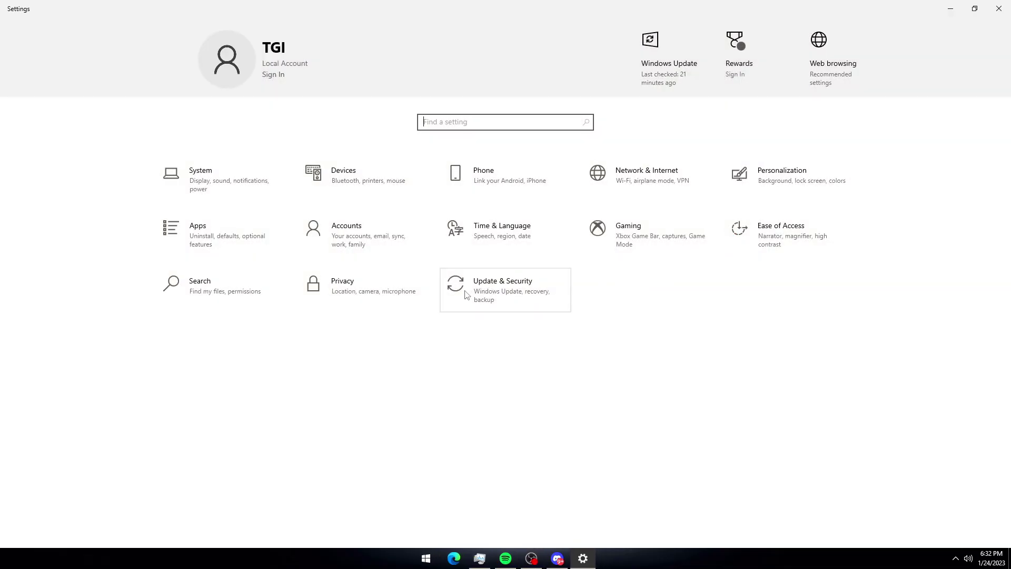
left_click(502, 298)
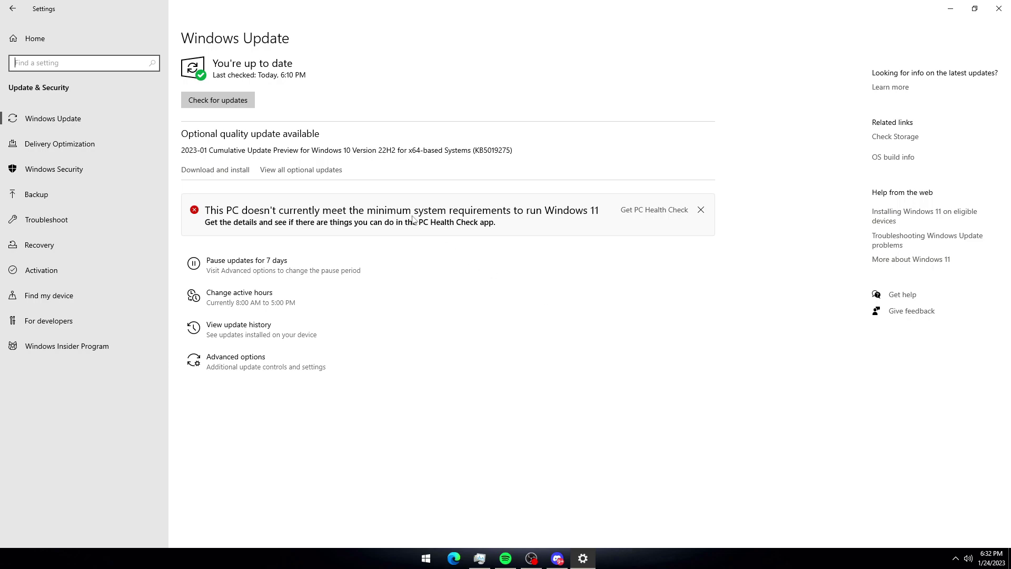
left_click(241, 97)
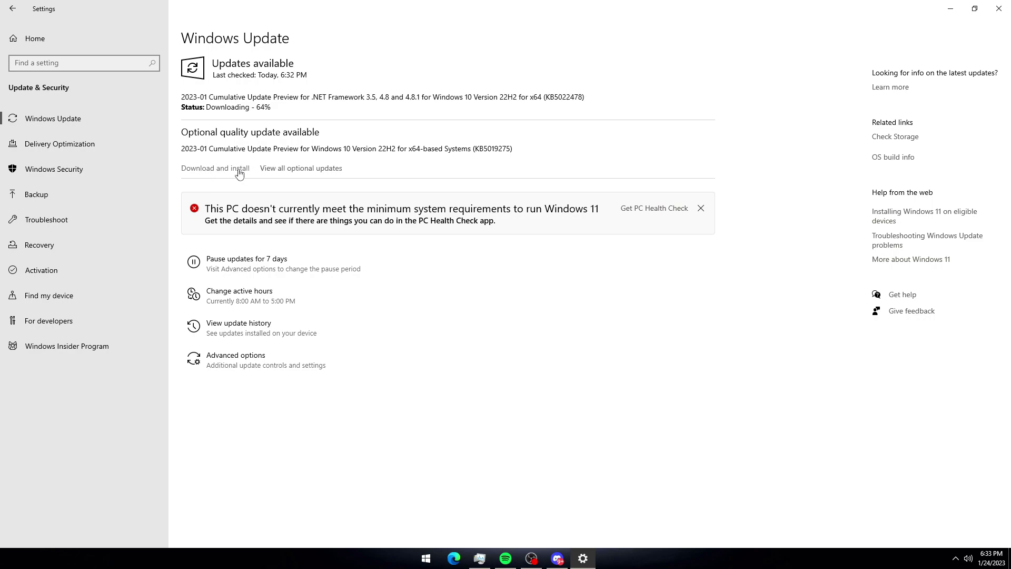
left_click(998, 7)
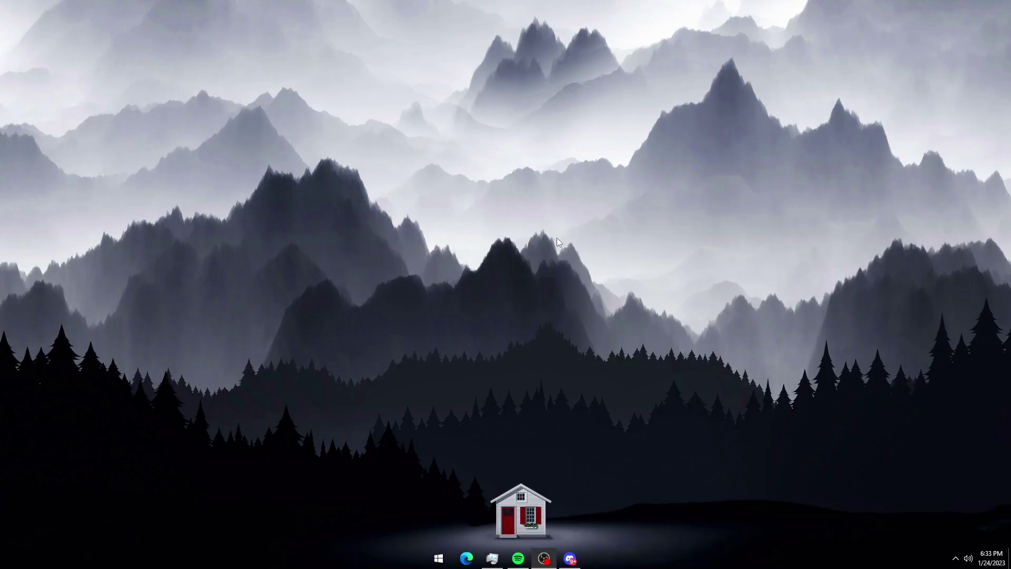